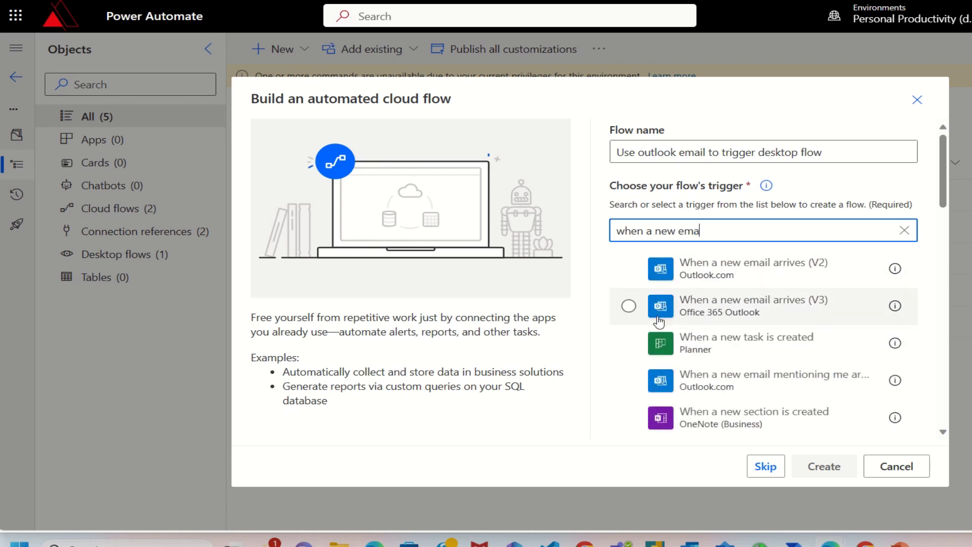
Step: Create the flow on 'When a new email arrives (V3)', setting both attachment options to Yes and subject filter 'new invoice'
click(629, 306)
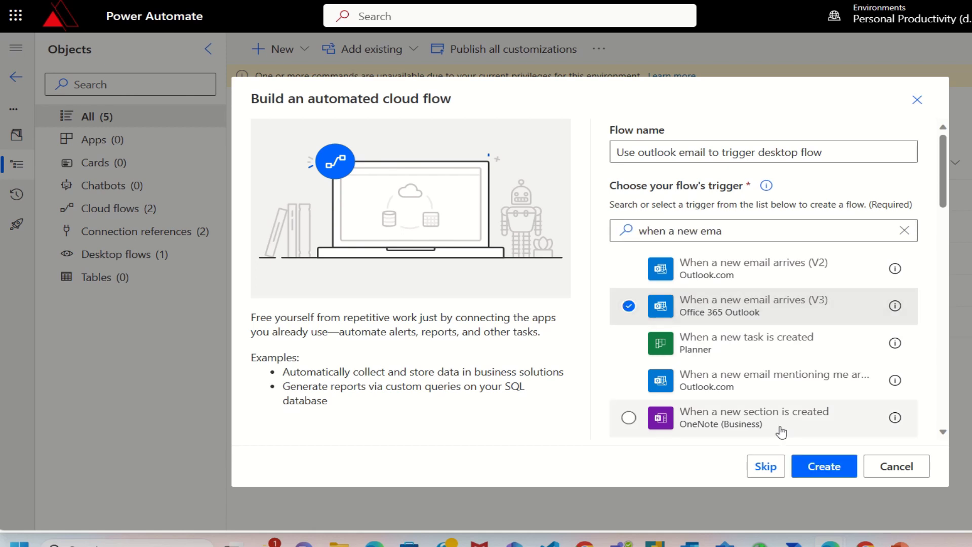
click(822, 466)
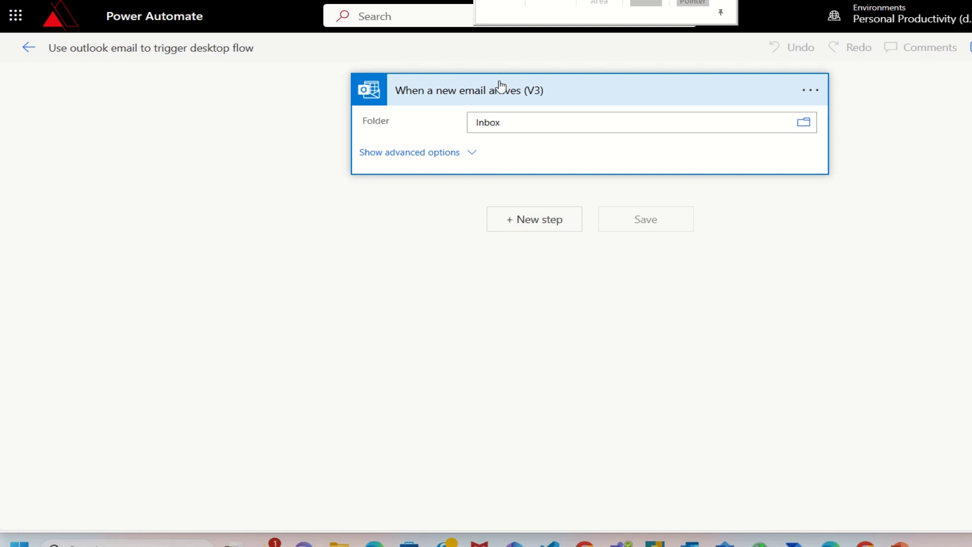
click(454, 152)
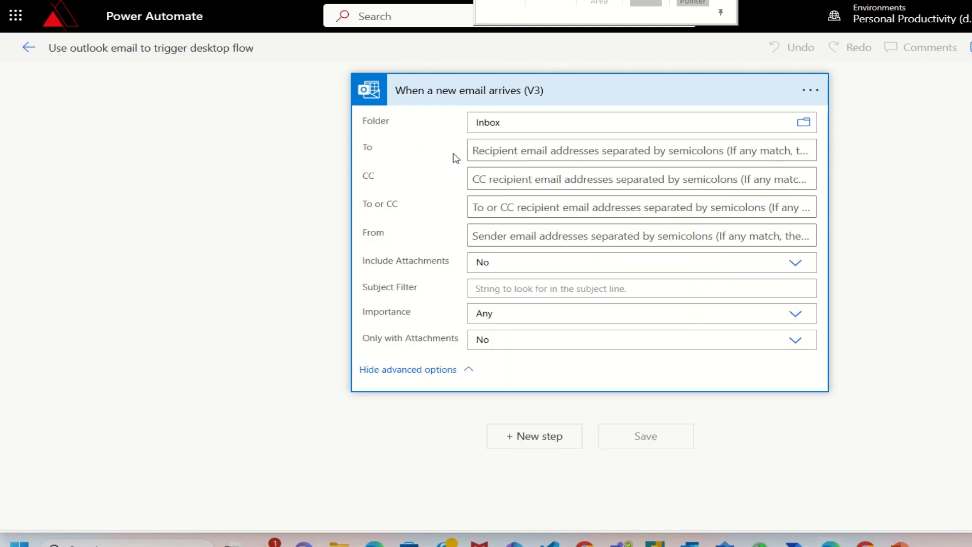
click(804, 267)
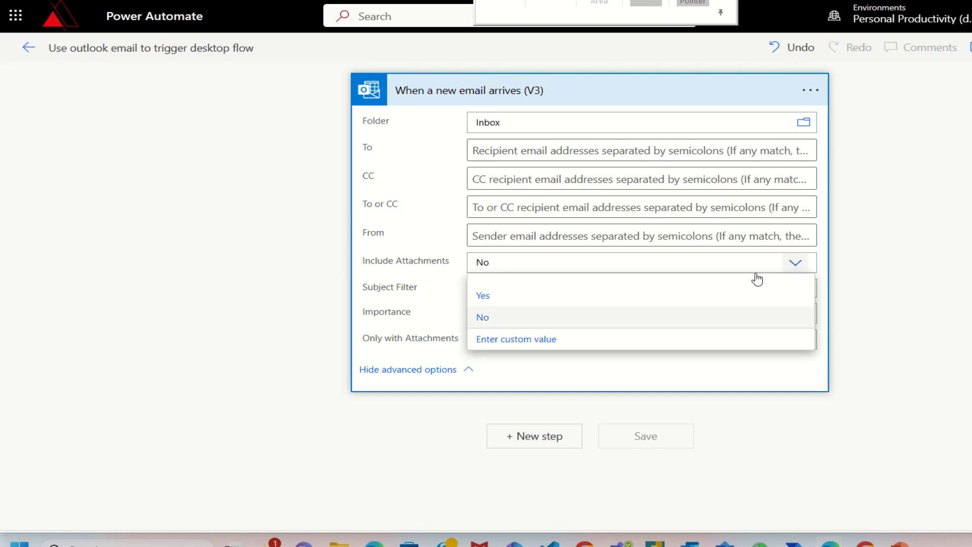
click(510, 299)
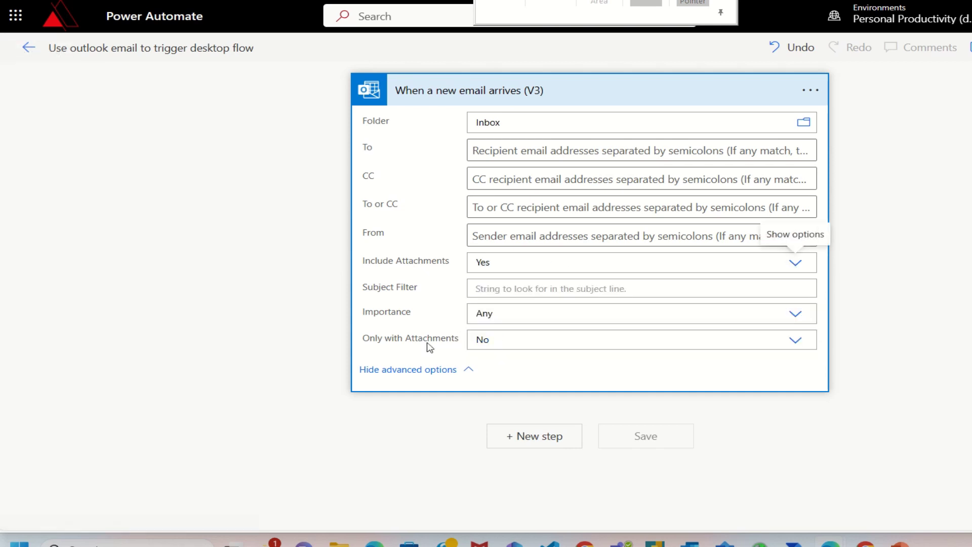
click(795, 340)
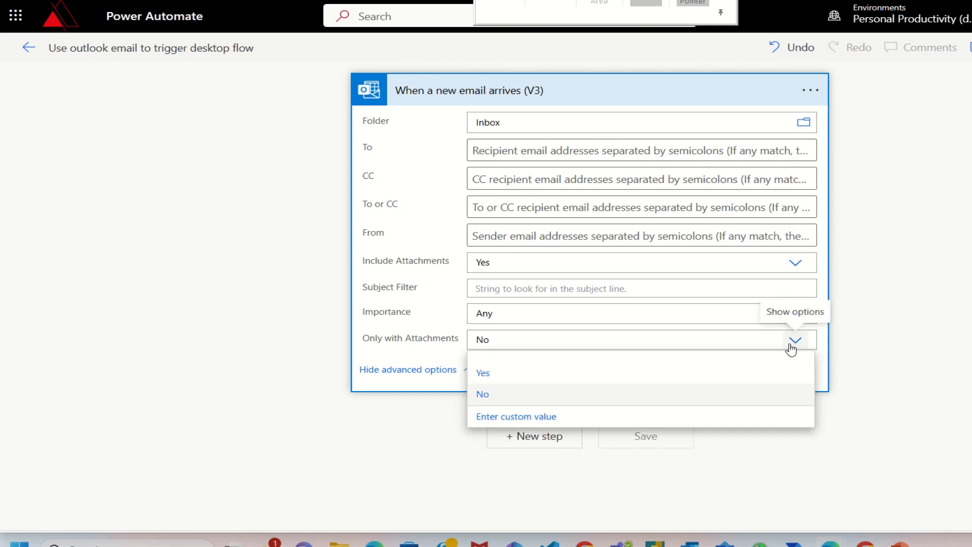
click(482, 373)
click(486, 287)
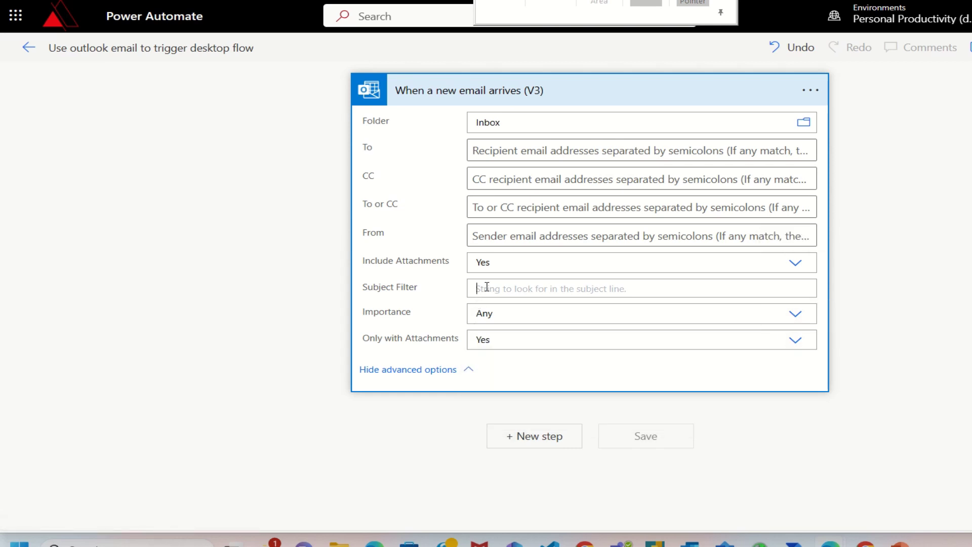
text(new in)
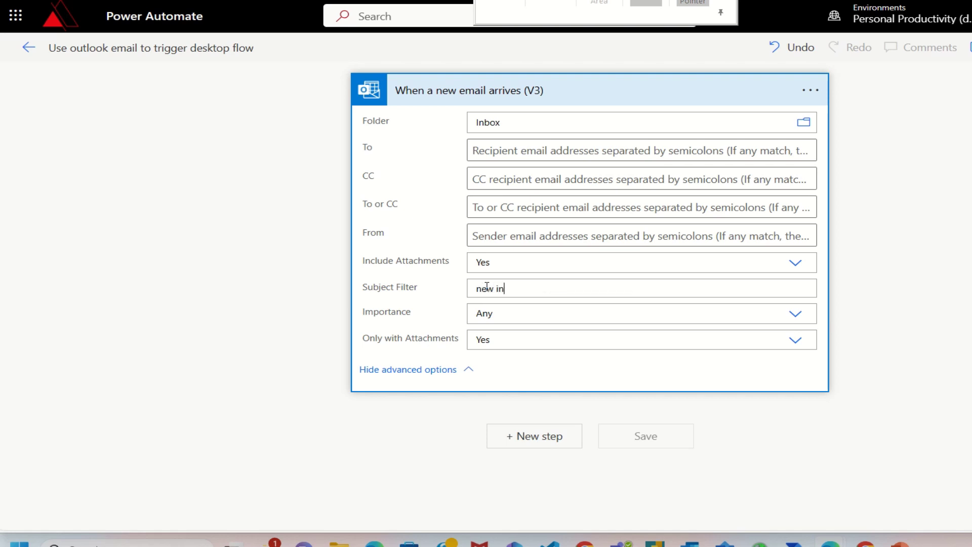
text(voice)
Step: Add a 'Run a flow built with Power Automate for desktop' step after the email trigger
click(559, 436)
click(443, 188)
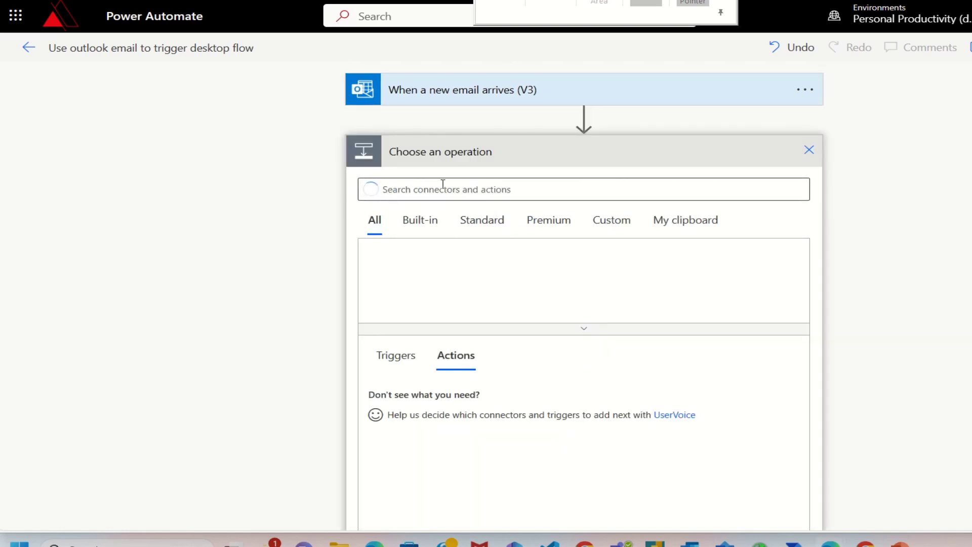
text(deskt)
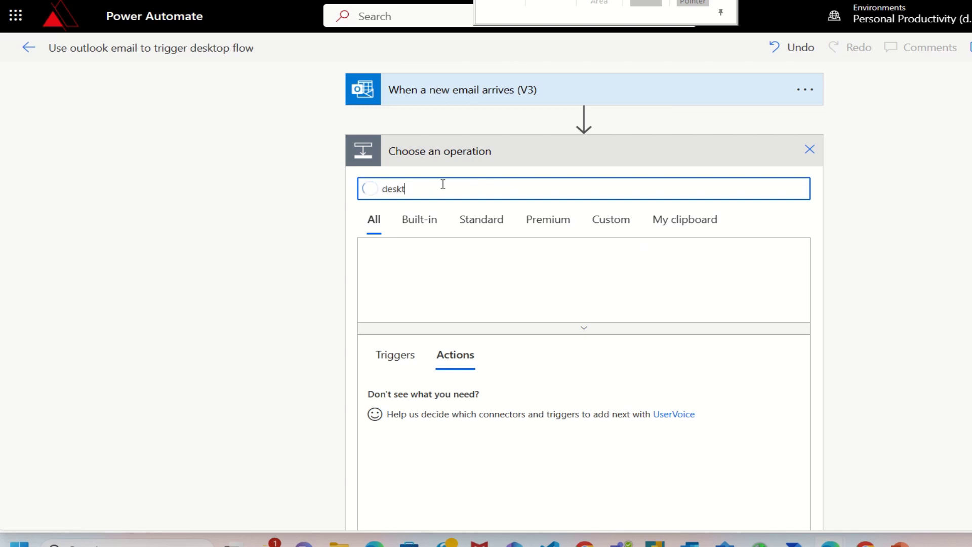
text(op flow)
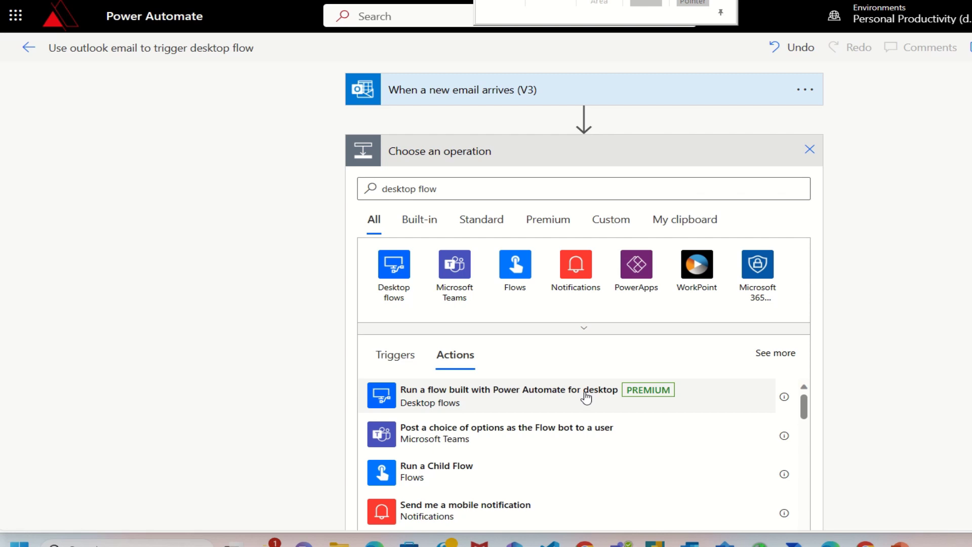
click(586, 398)
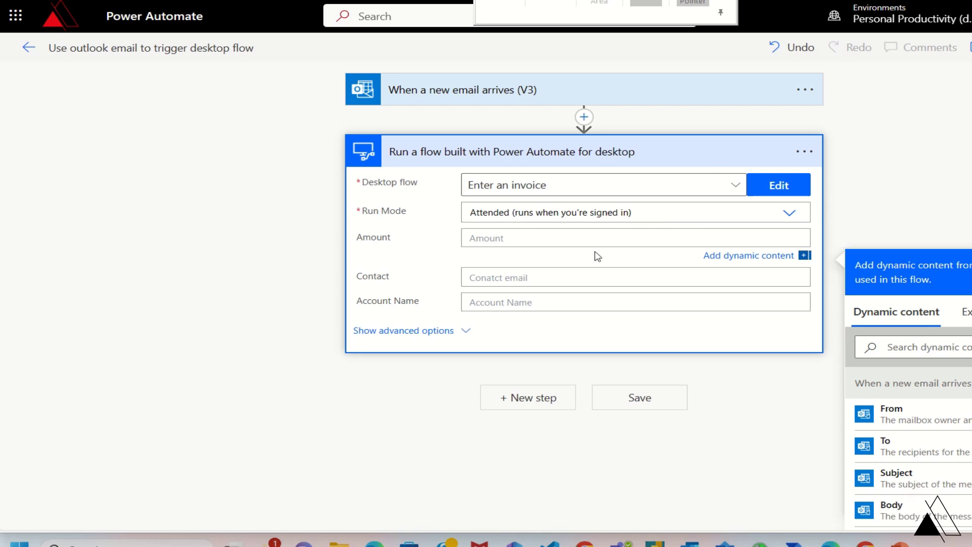
Step: Enter Amount $200, the contact's e-mail address, and Account Name 'Wing Tip Cups' as desktop flow inputs
click(595, 243)
text($200)
click(611, 279)
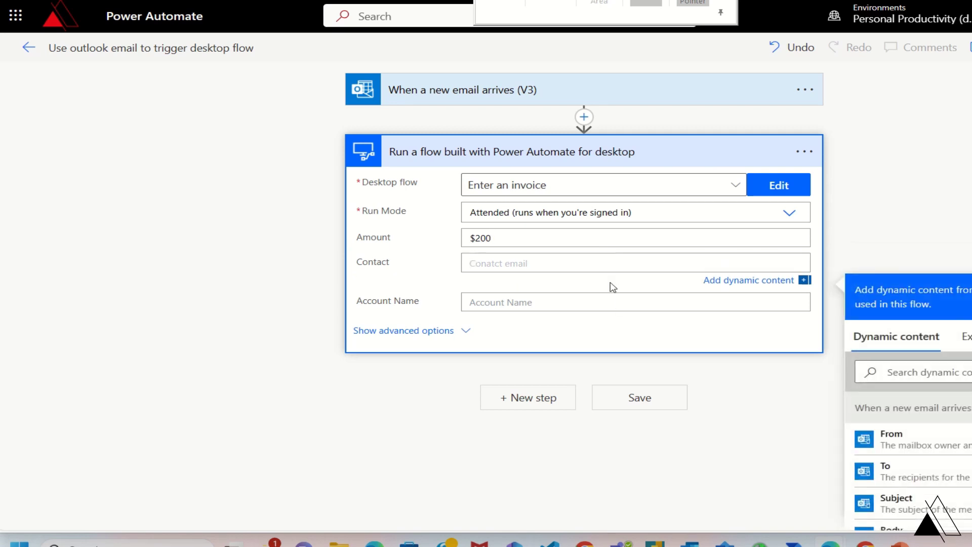
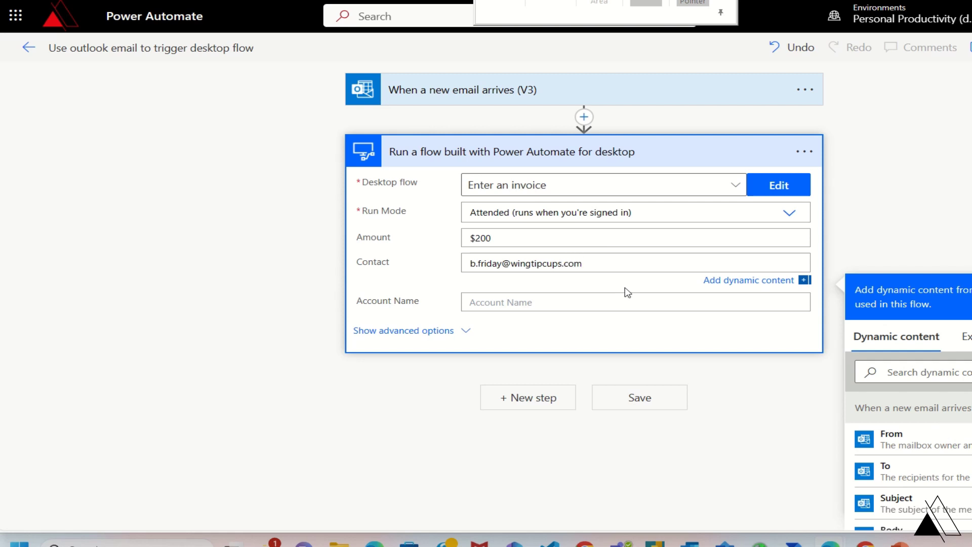
click(623, 299)
text(Wing T)
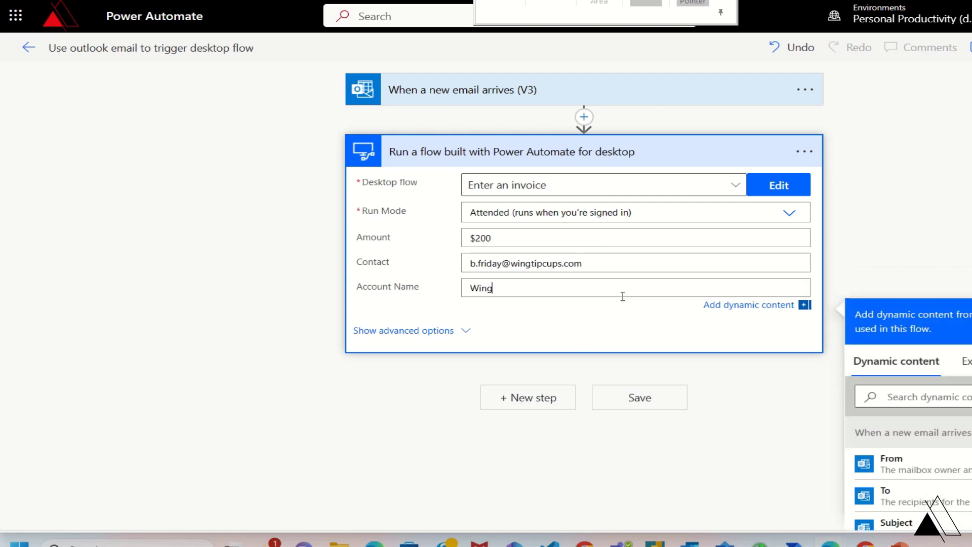
text(ip Cups)
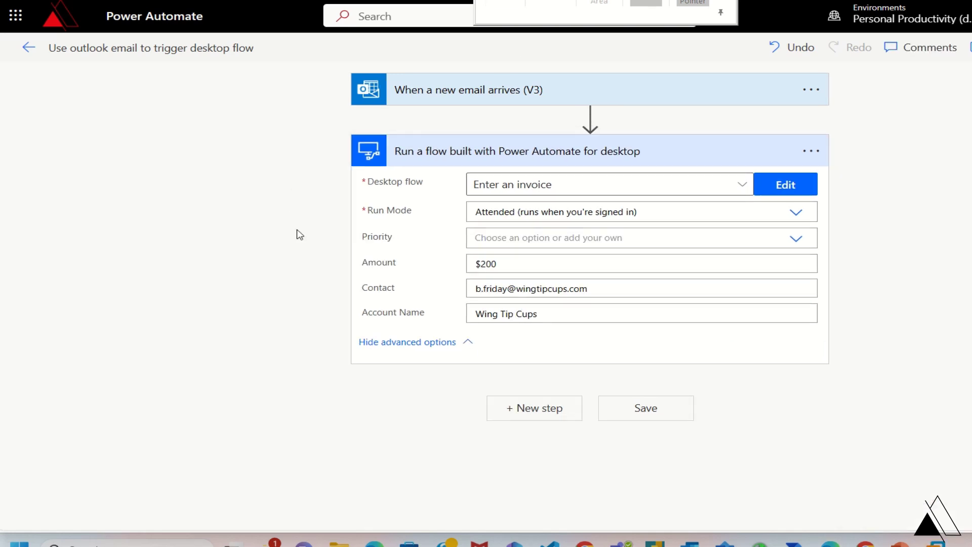
Step: Save the finished cloud flow
click(652, 417)
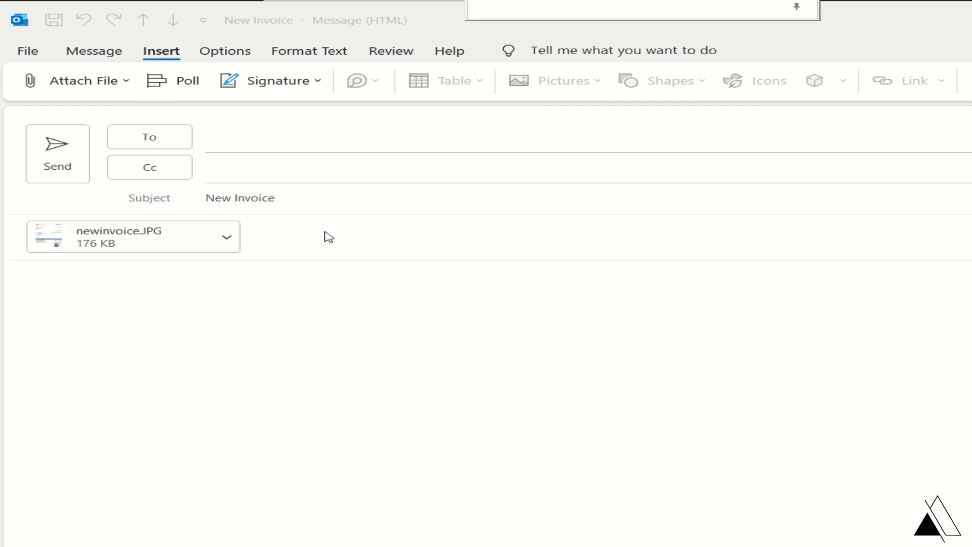
Step: Check the options for the attached newinvoice.JPG on the New Invoice email
click(226, 237)
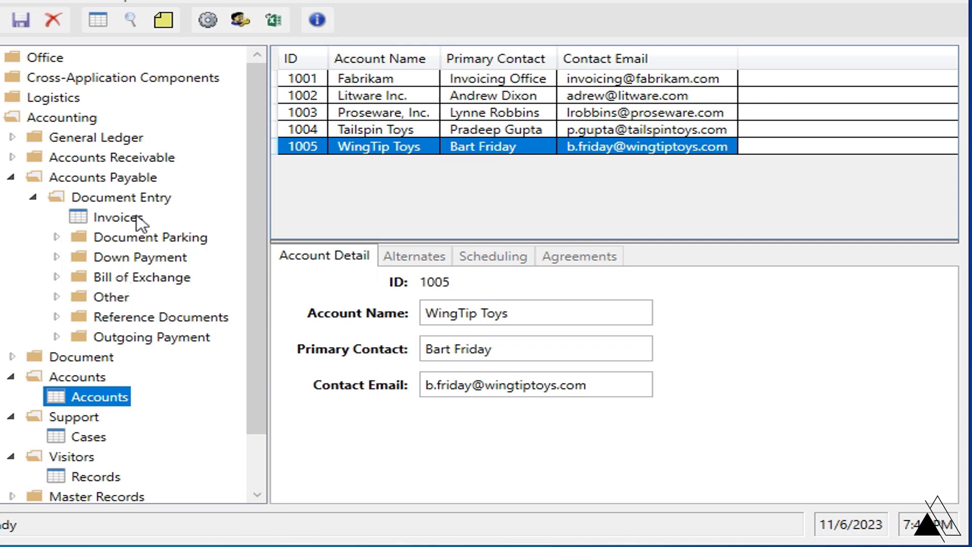
Step: Add a new invoice with the default date, account Wing Tip Cups, and the contact's e-mail
click(137, 217)
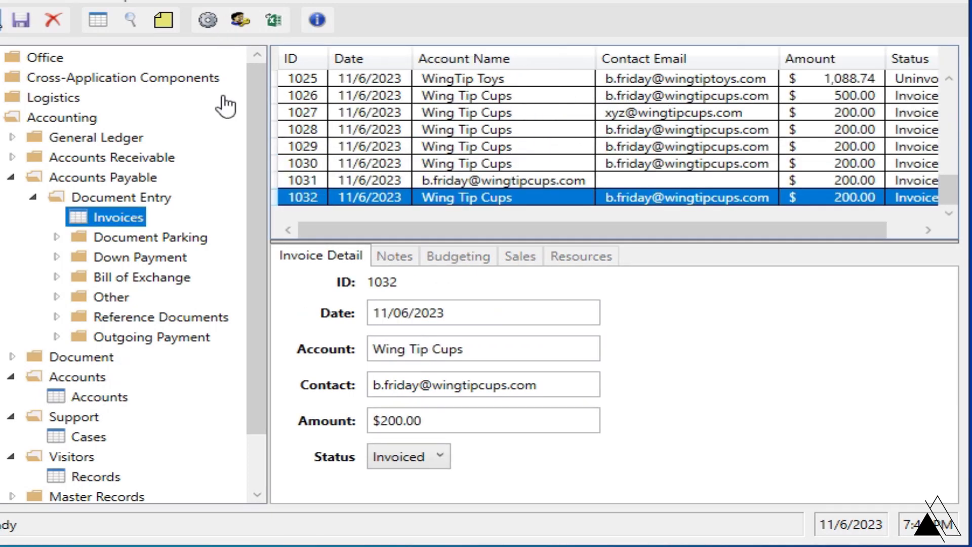
key(ctrl+n)
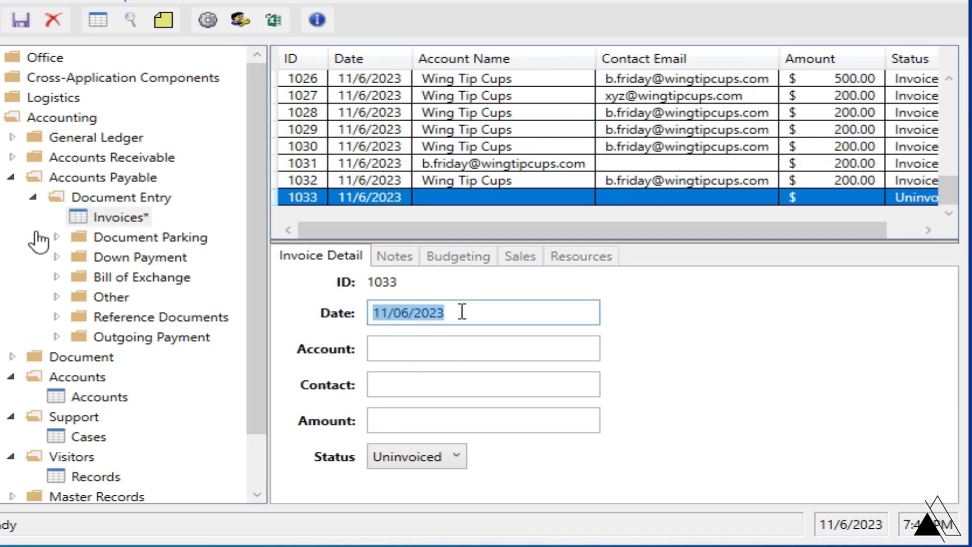
click(462, 312)
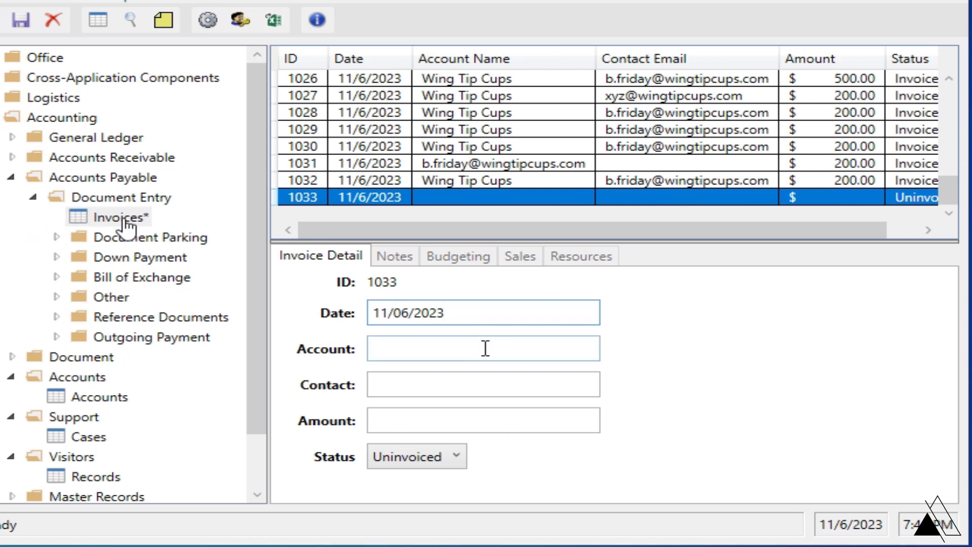
click(484, 348)
text(Wing Tip Cups)
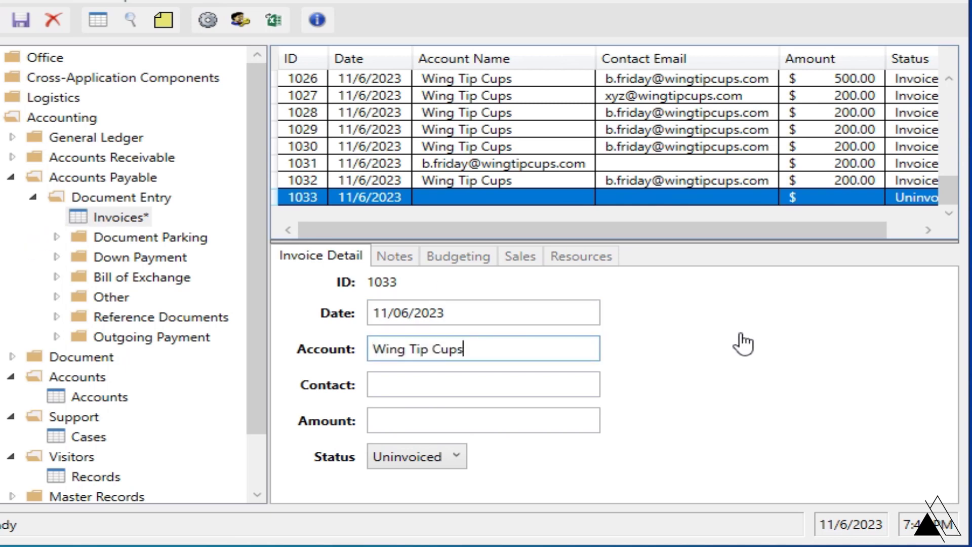
click(484, 384)
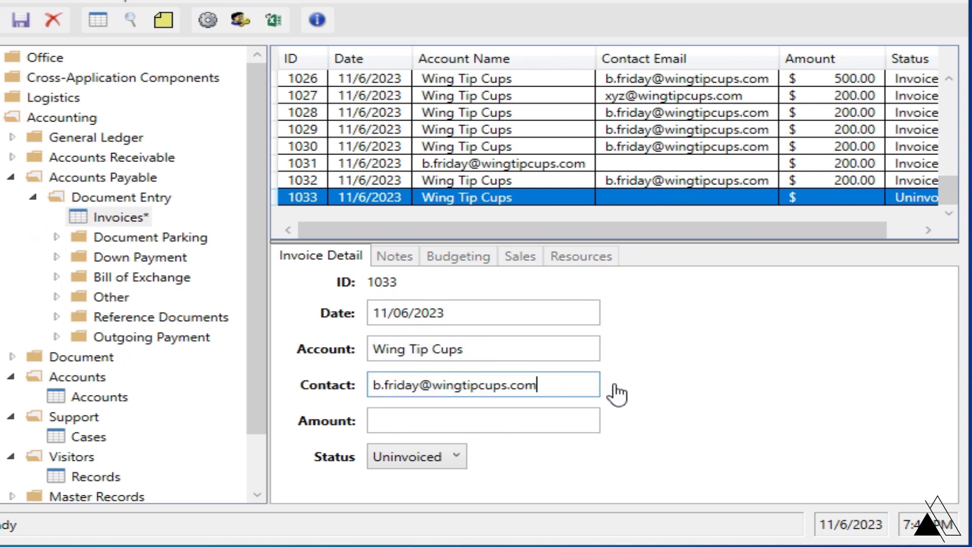
Step: Set the invoice amount to $200 and status to Invoiced, then save it
click(572, 421)
text($200)
key(Tab)
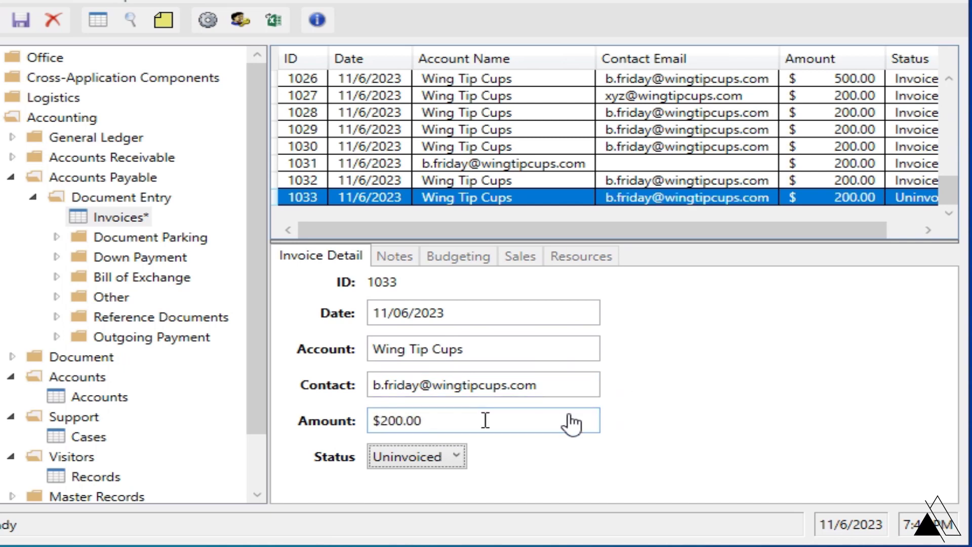
click(458, 458)
key(Down)
key(Return)
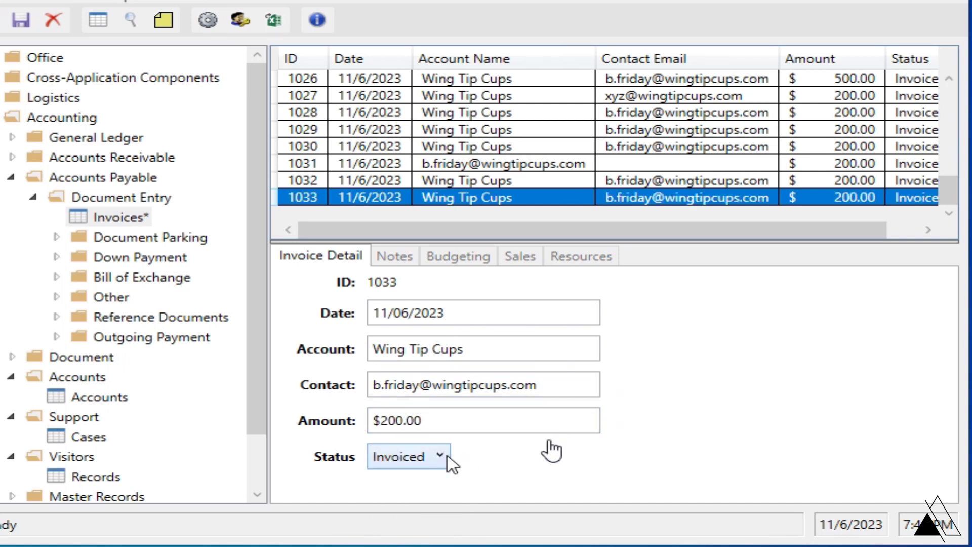
click(21, 20)
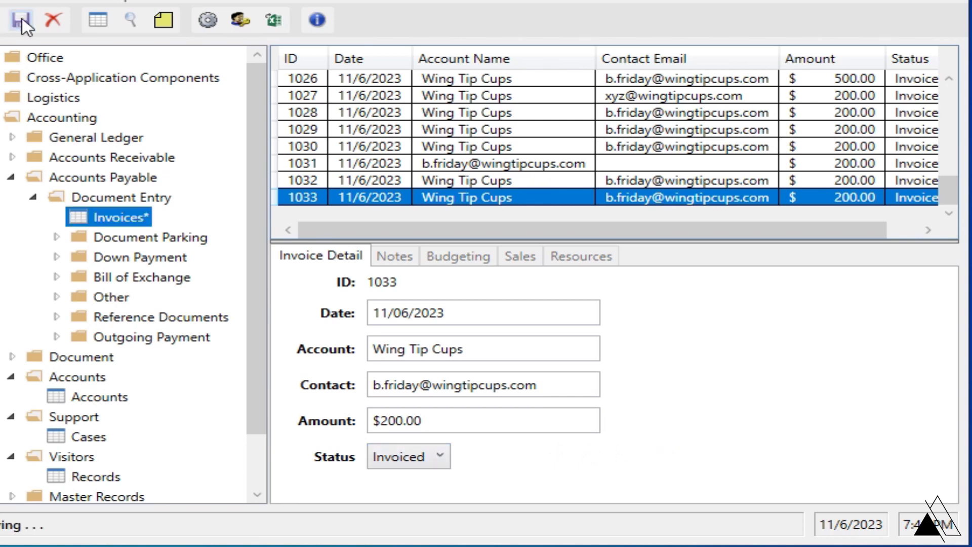